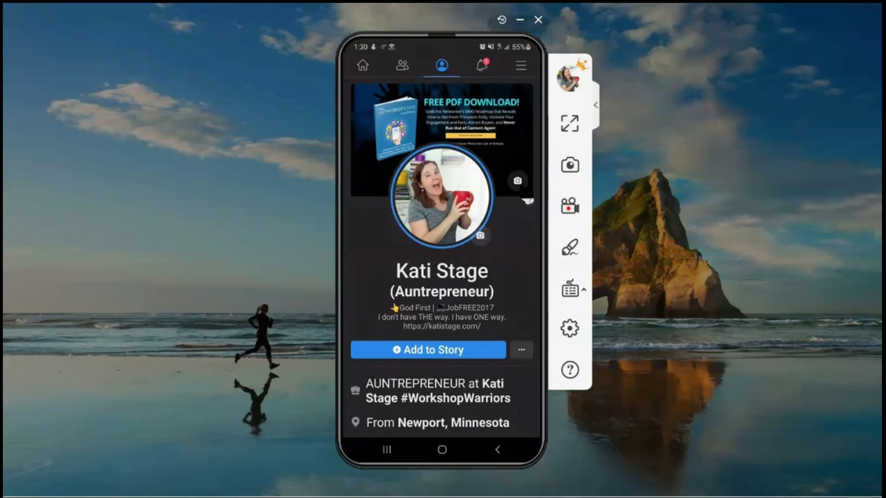
Scroll the mirrored mobile Facebook profile to compare its side-cropped cover photo
scroll(524, 204, "down", 1)
scroll(528, 200, "up", 1)
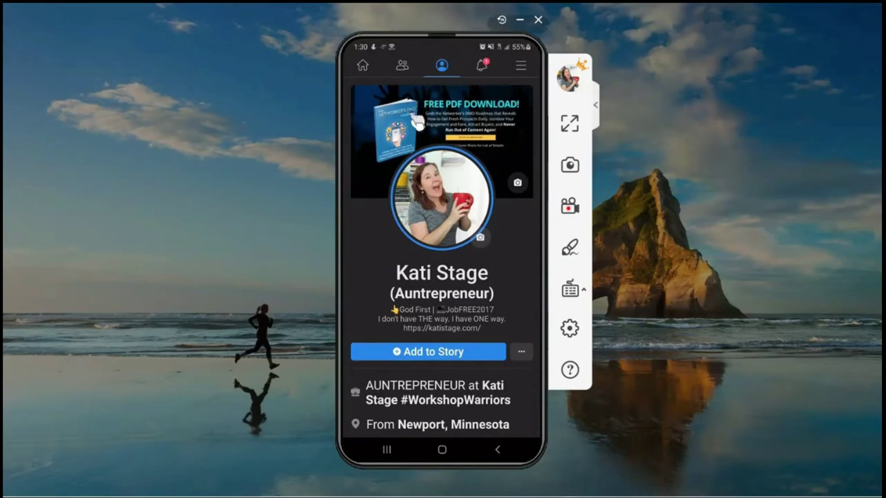
Open the mobile profile cover photo full-screen with View Profile Cover
left_click(417, 122)
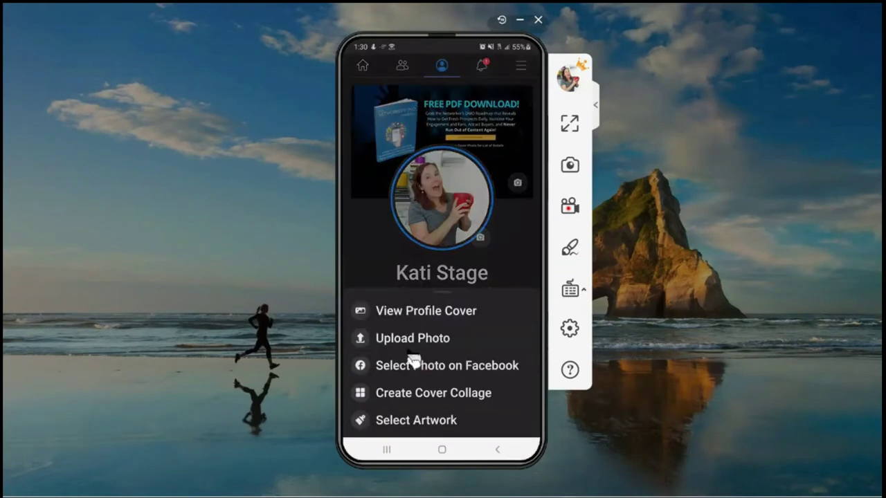
left_click(420, 313)
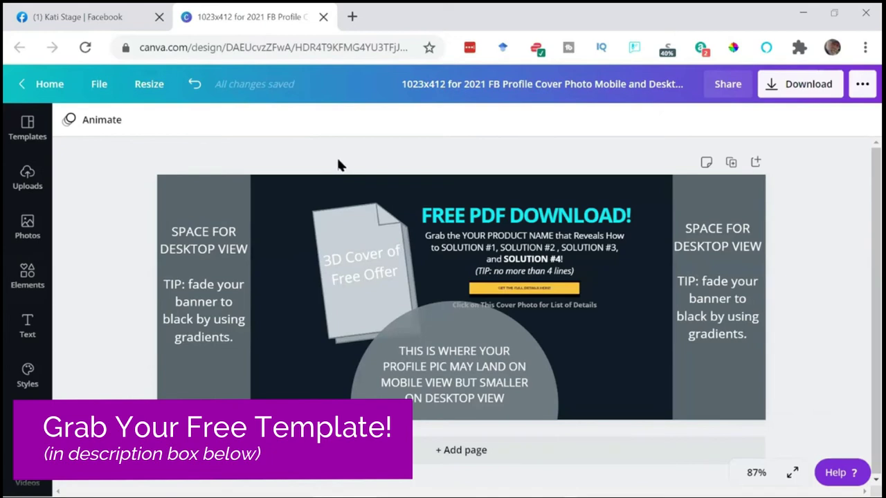
left_click(784, 93)
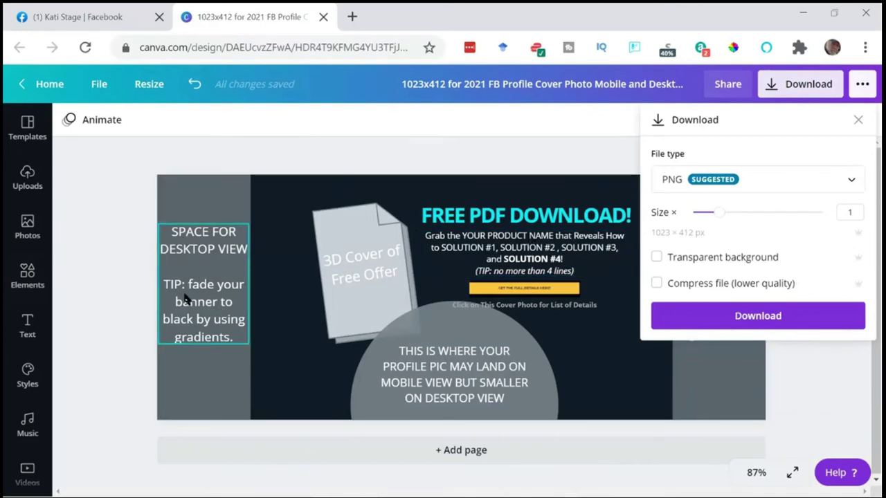
left_click(256, 138)
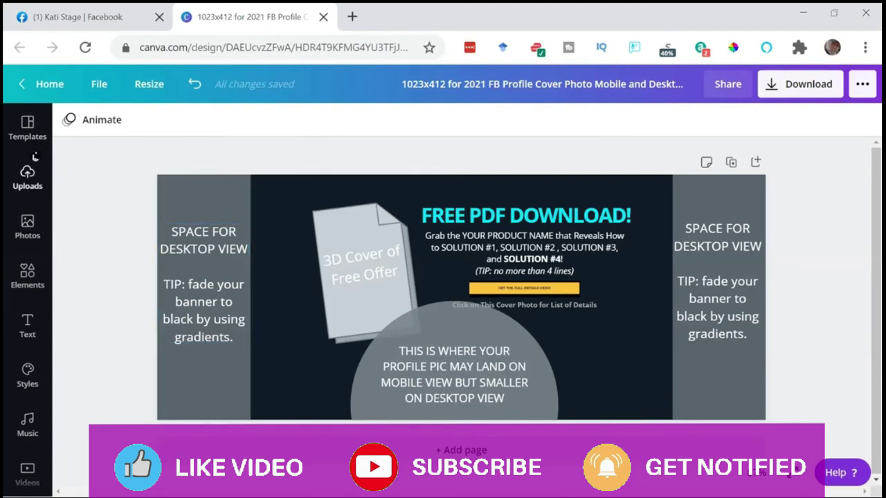
Search Elements for 'gra' gradients and add the purple gradient square to the design
left_click(28, 275)
left_click(115, 130)
type("gra")
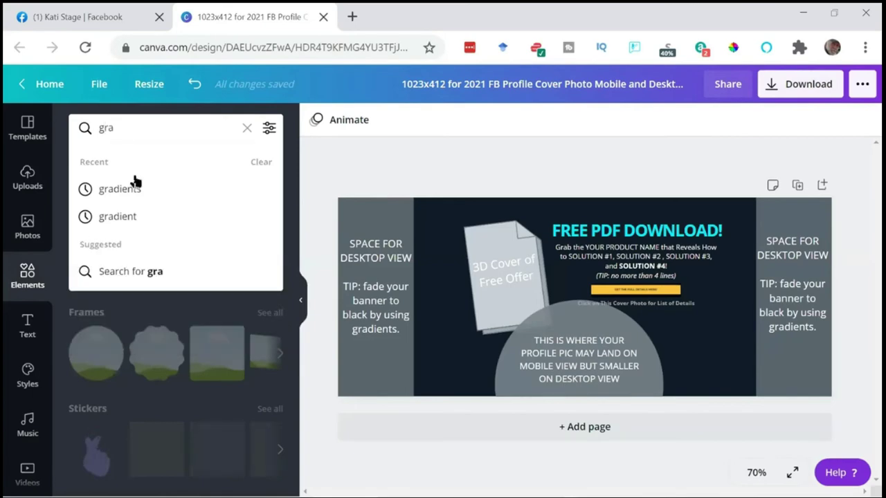
left_click(137, 190)
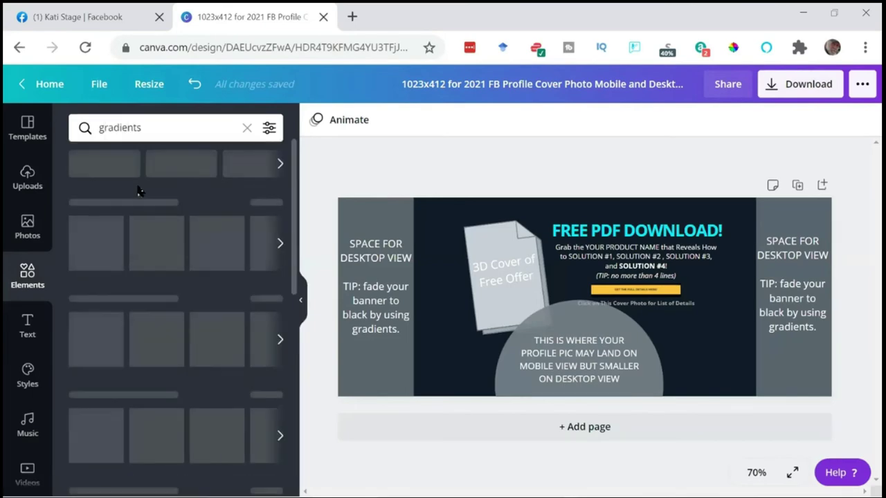
scroll(155, 270, "down", 5)
scroll(155, 272, "down", 3)
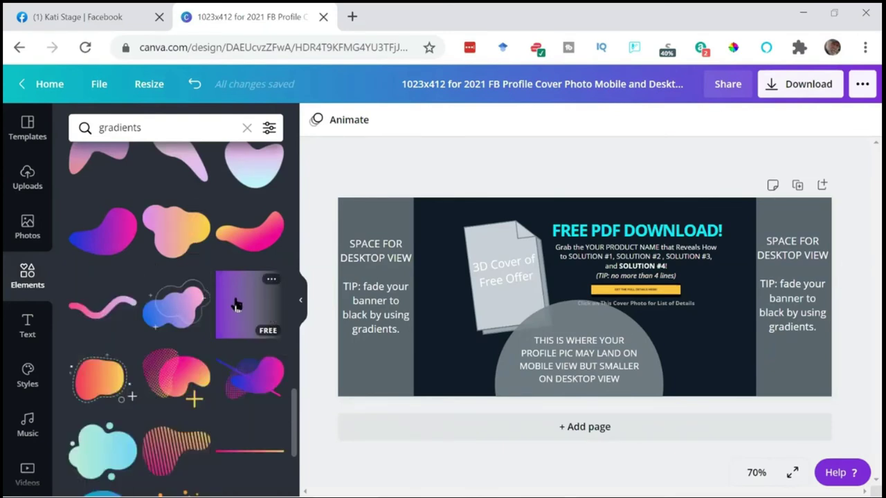
left_click_drag(236, 305, 585, 305)
Resize the gradient to 412 by 412, flip it horizontally, and place it over the left column
left_click_drag(544, 254, 485, 198)
left_click_drag(486, 337, 418, 395)
left_click(419, 121)
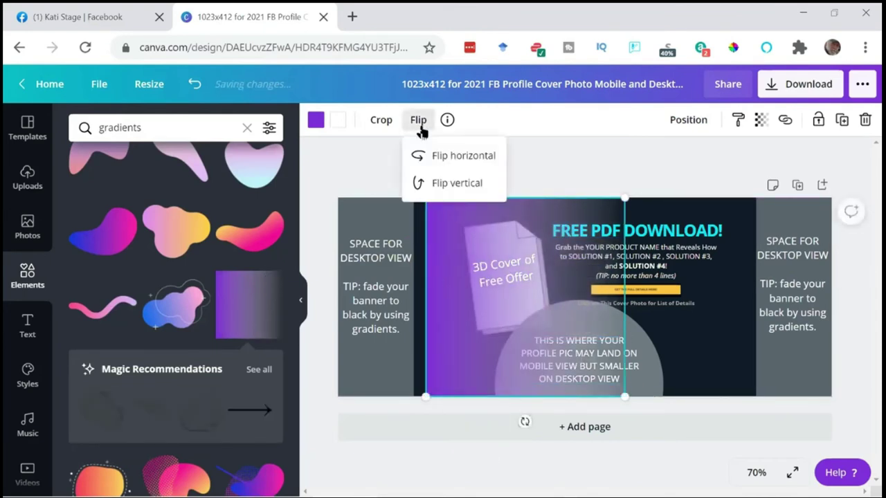
left_click(451, 158)
left_click_drag(580, 325, 520, 326)
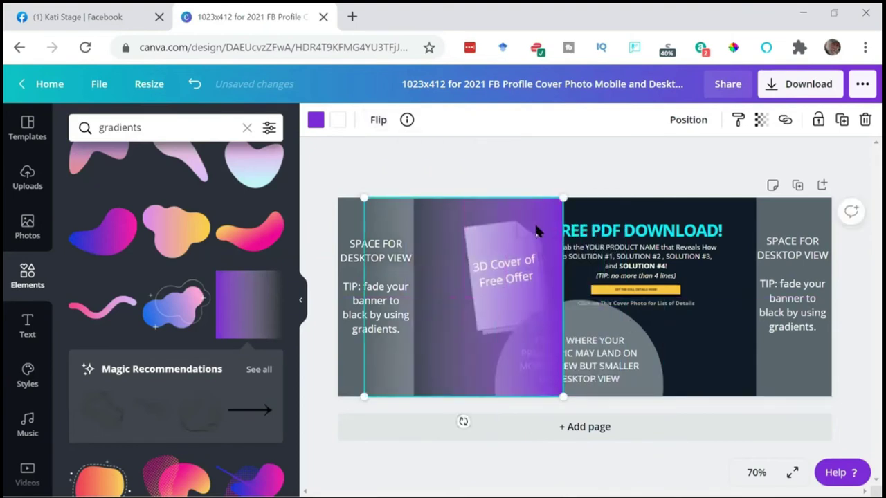
left_click_drag(537, 231, 508, 230)
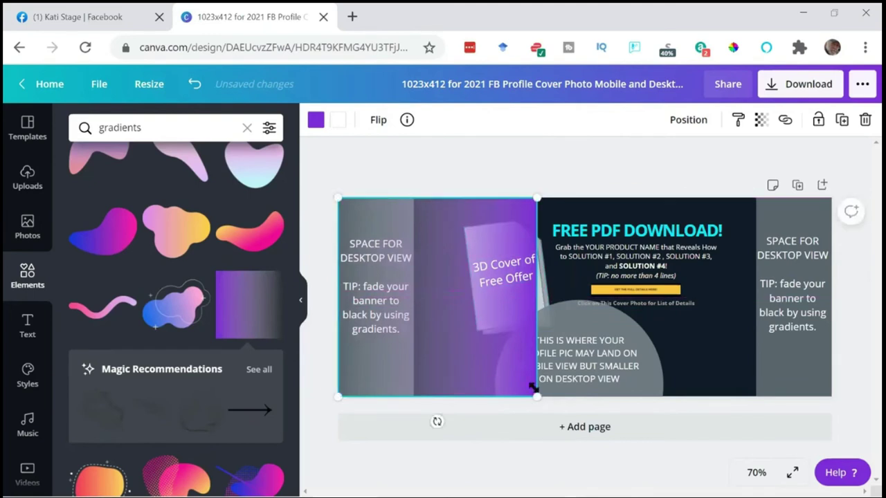
mouse_move(529, 393)
left_mouse_down()
mouse_move(521, 386)
mouse_move(529, 393)
left_mouse_up()
left_click_drag(475, 367, 451, 369)
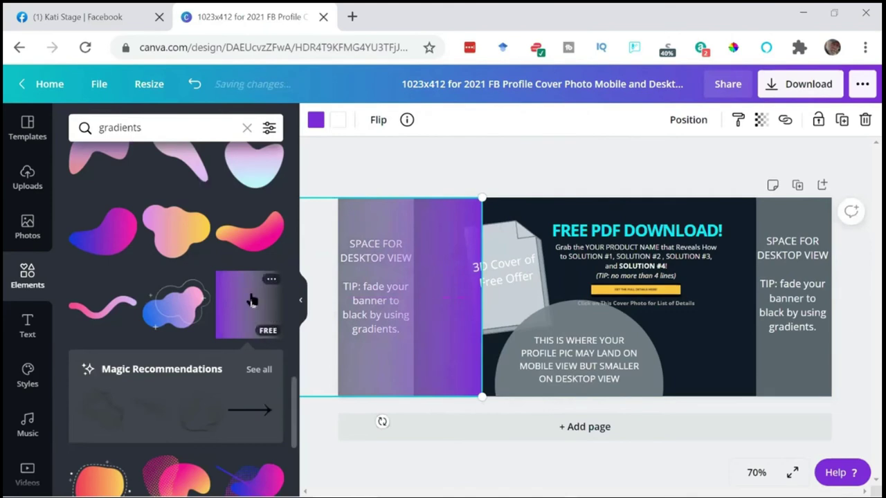
Recolour the gradient dark navy and position it over the right desktop-only column
left_click(316, 120)
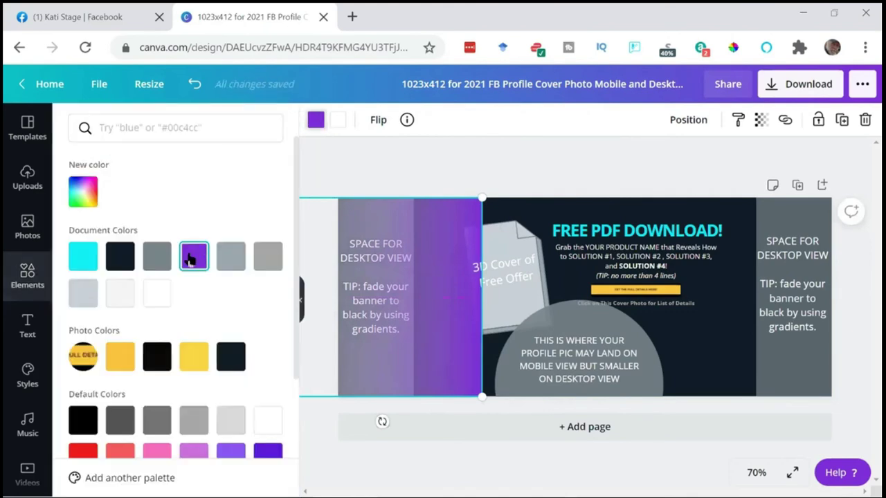
left_click(121, 257)
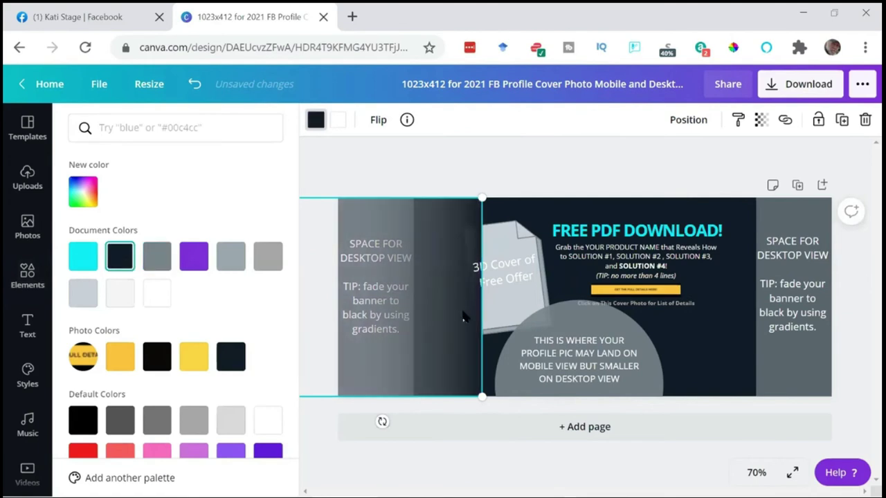
left_click_drag(462, 315, 812, 307)
left_click(267, 420)
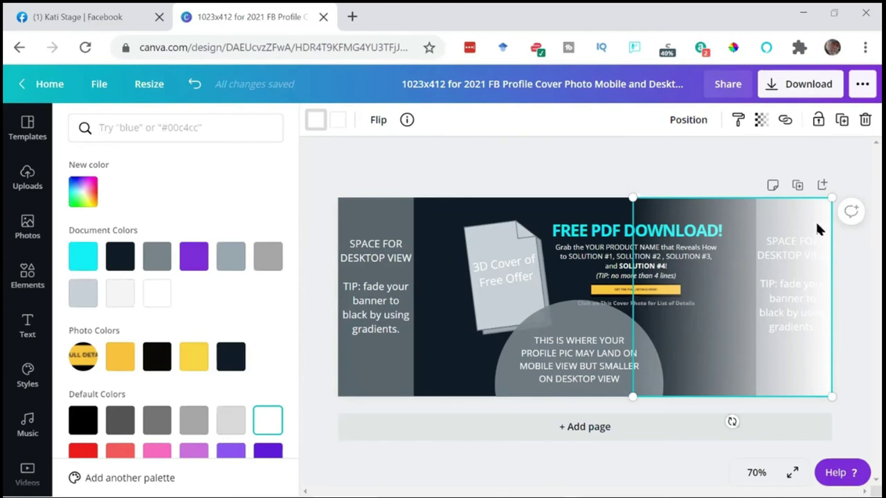
left_click(119, 256)
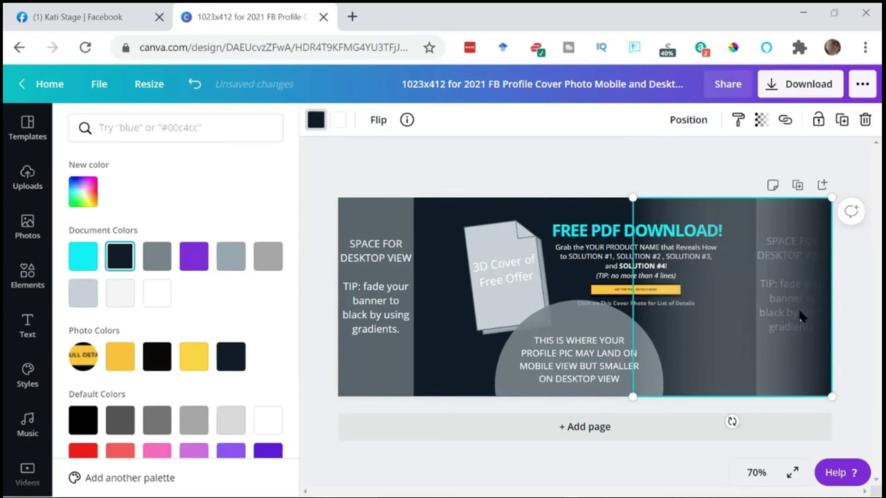
left_click_drag(801, 316, 791, 287)
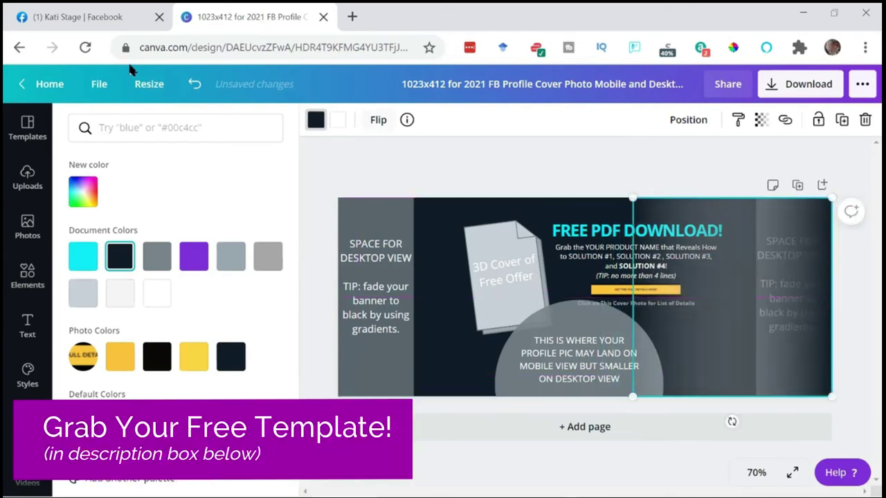
left_click(109, 18)
scroll(63, 206, "up", 3)
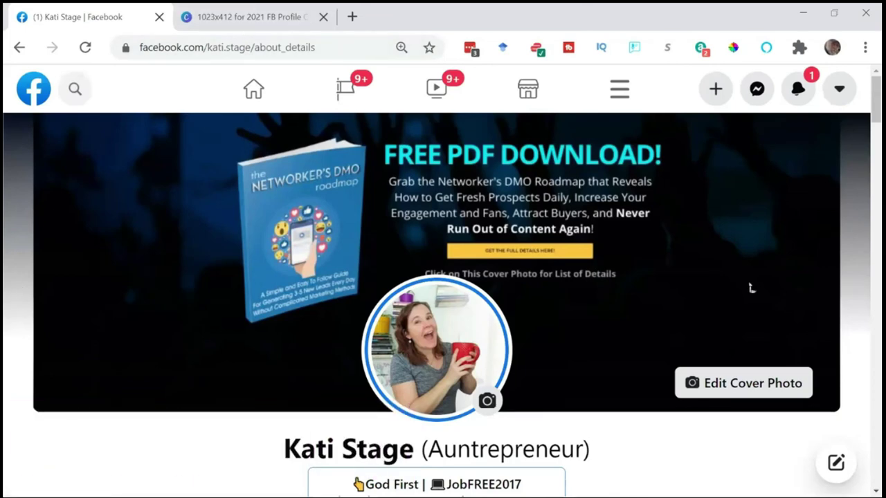
scroll(86, 412, "down", 1)
scroll(86, 409, "down", 1)
scroll(74, 252, "up", 2)
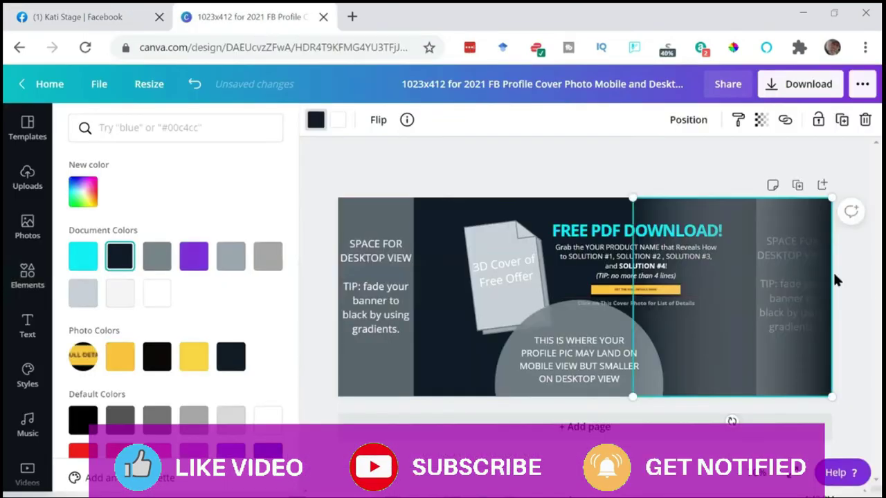
left_click(256, 20)
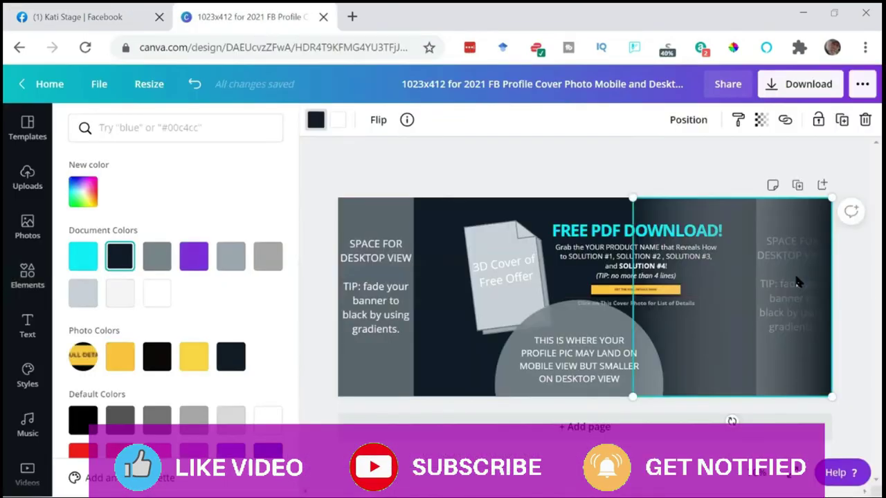
Delete the dark navy gradient overlay from the cover design
key("Delete")
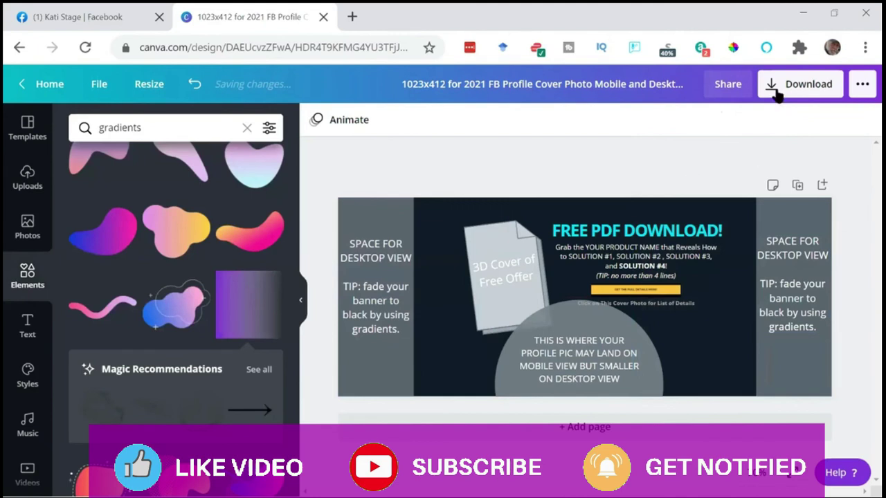